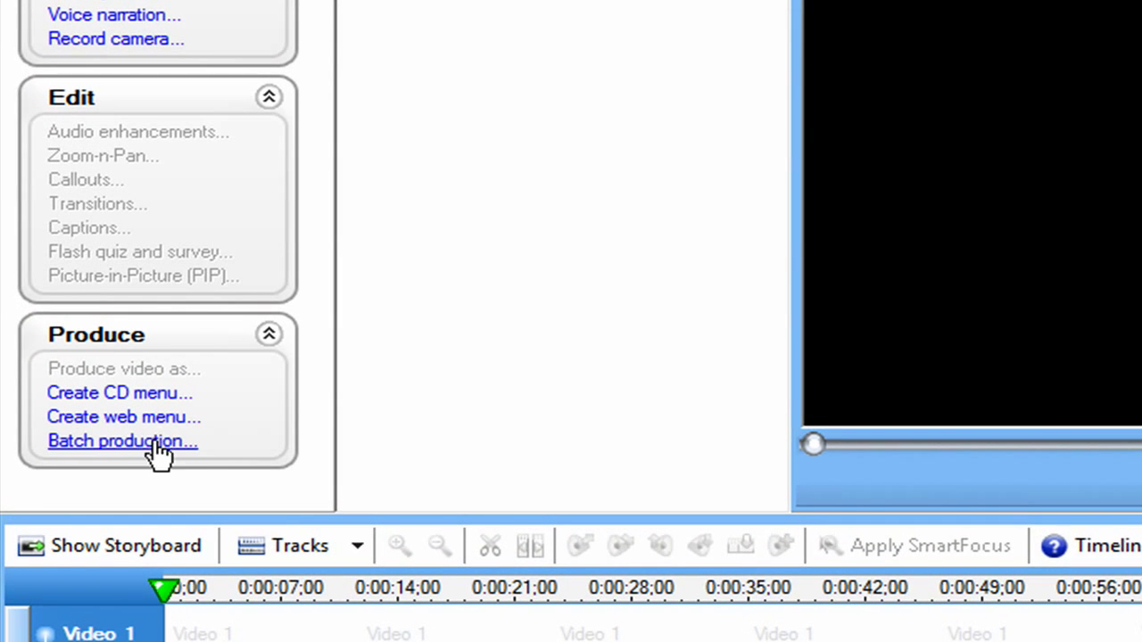
Add INTRO.mov to a batch production and open the Manage Production Presets dialog.
left_click(153, 441)
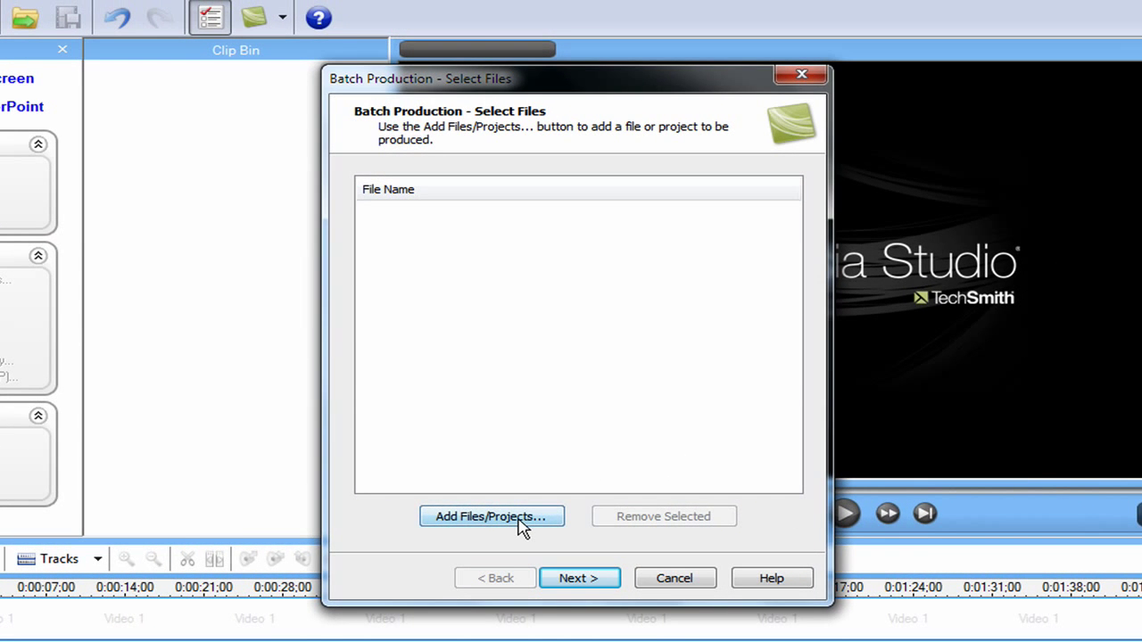
left_click(522, 524)
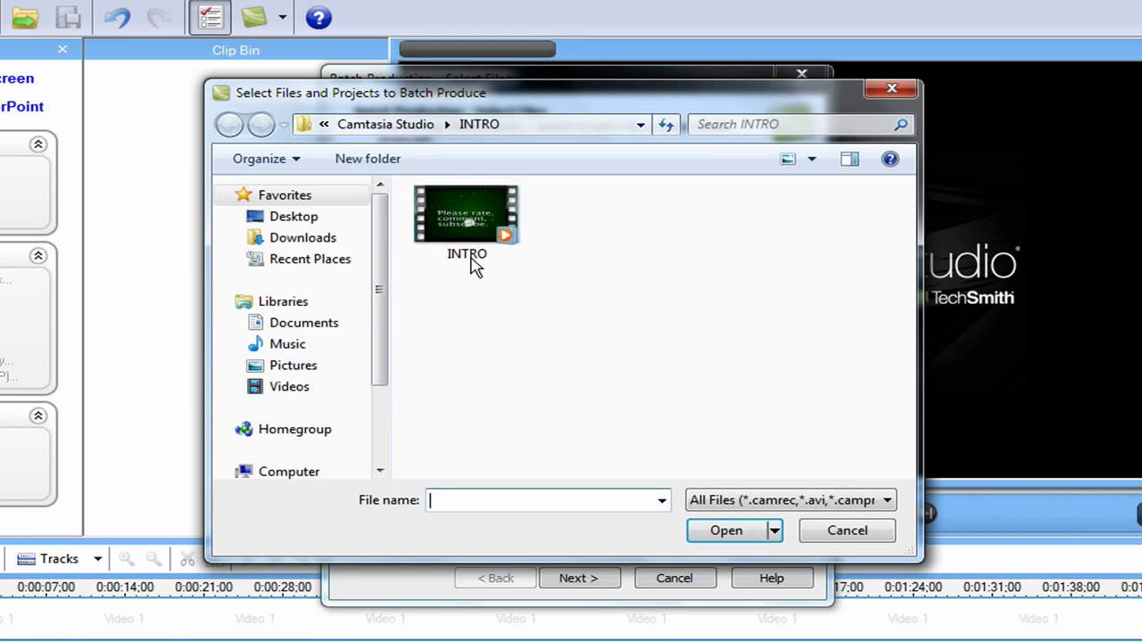
double_click(473, 259)
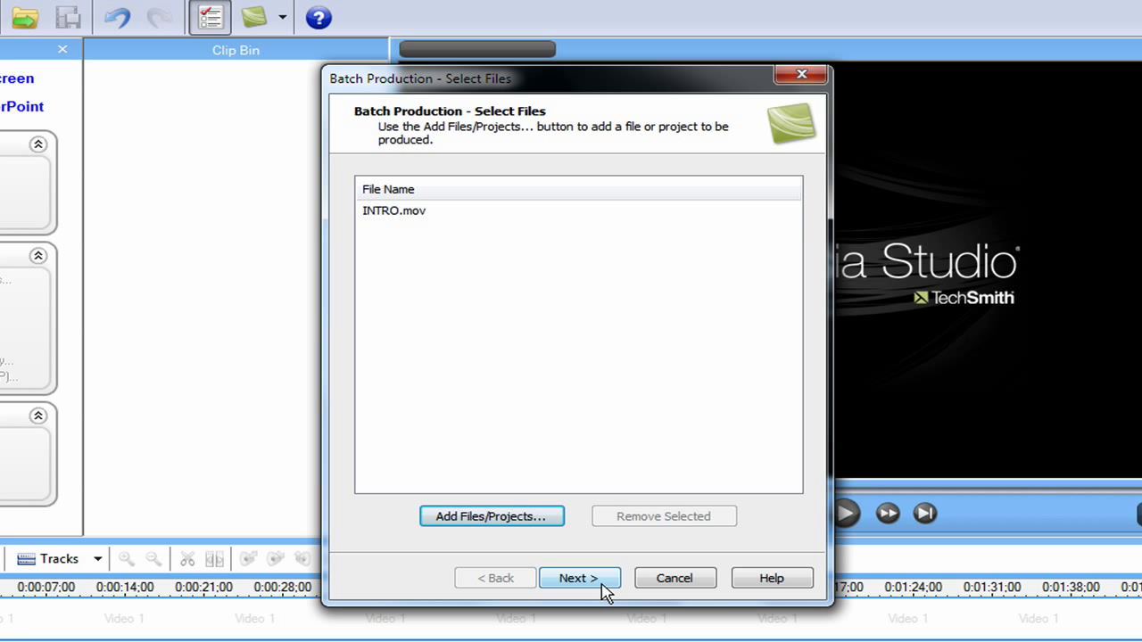
left_click(602, 582)
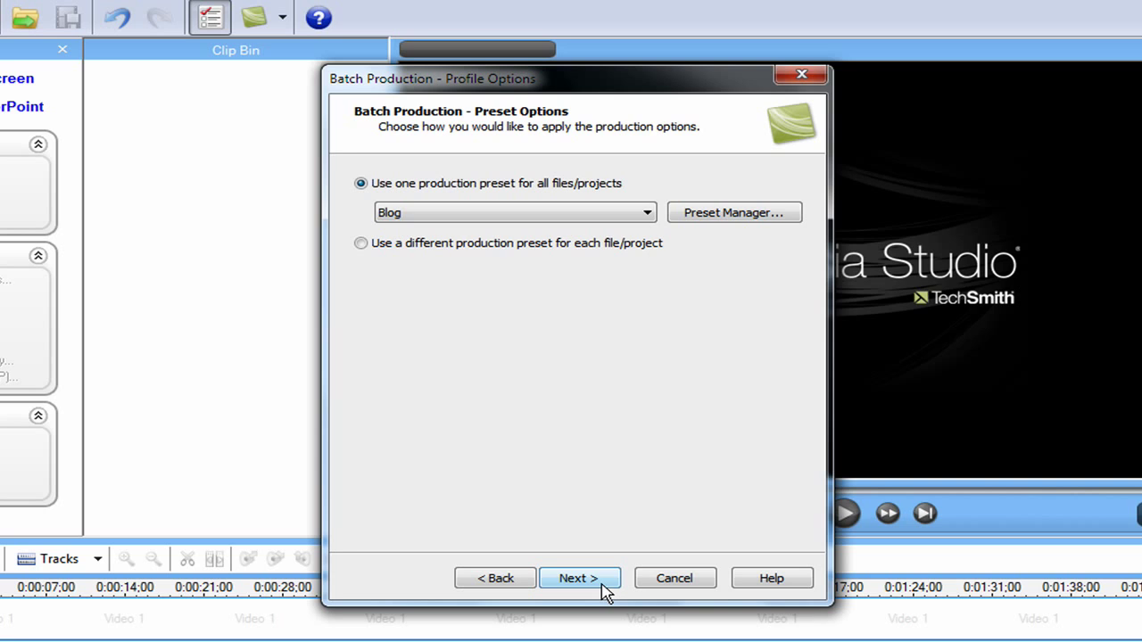
left_click(720, 218)
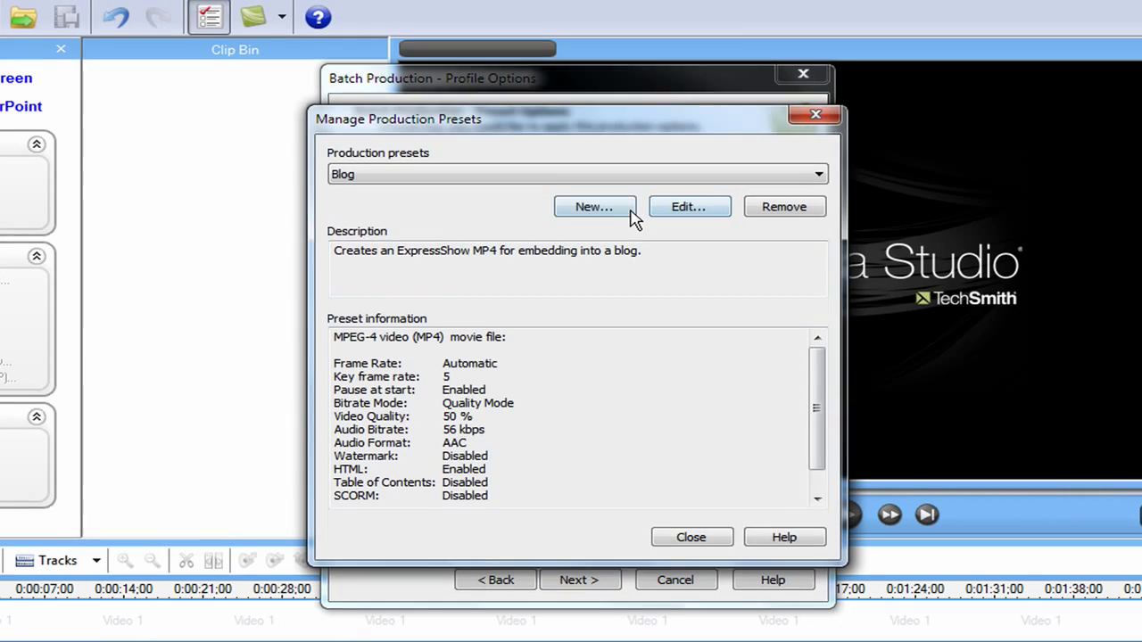
Create a new preset named 'YouTube FLV HD' using MP4/FLV/SWF Flash output.
left_click(616, 209)
key("BackSpace")
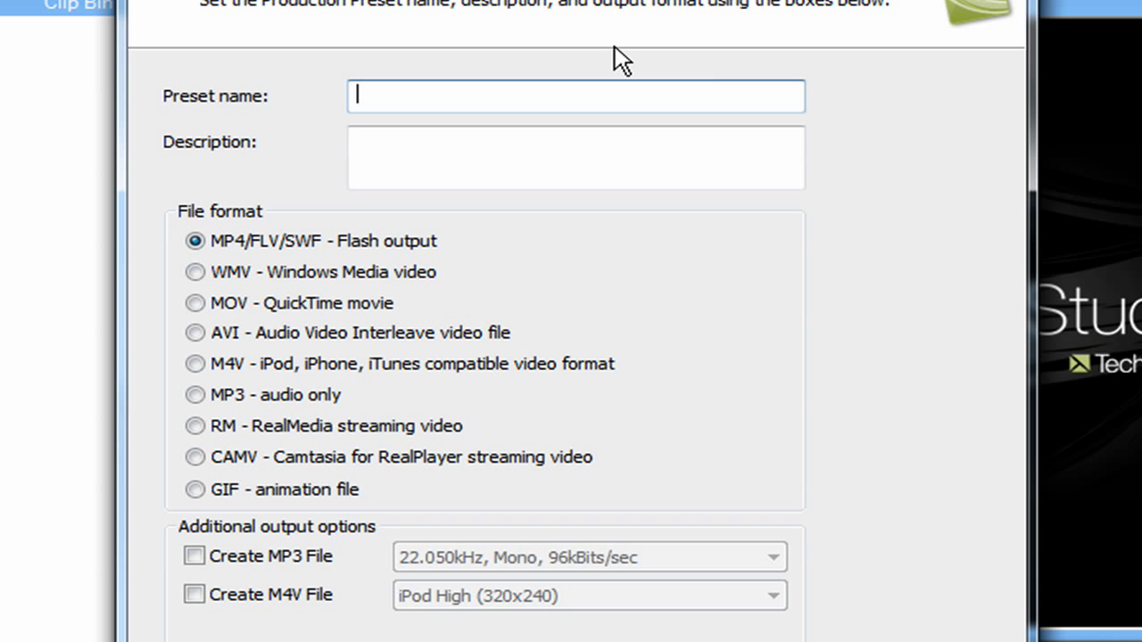
type("YouTube FLV ")
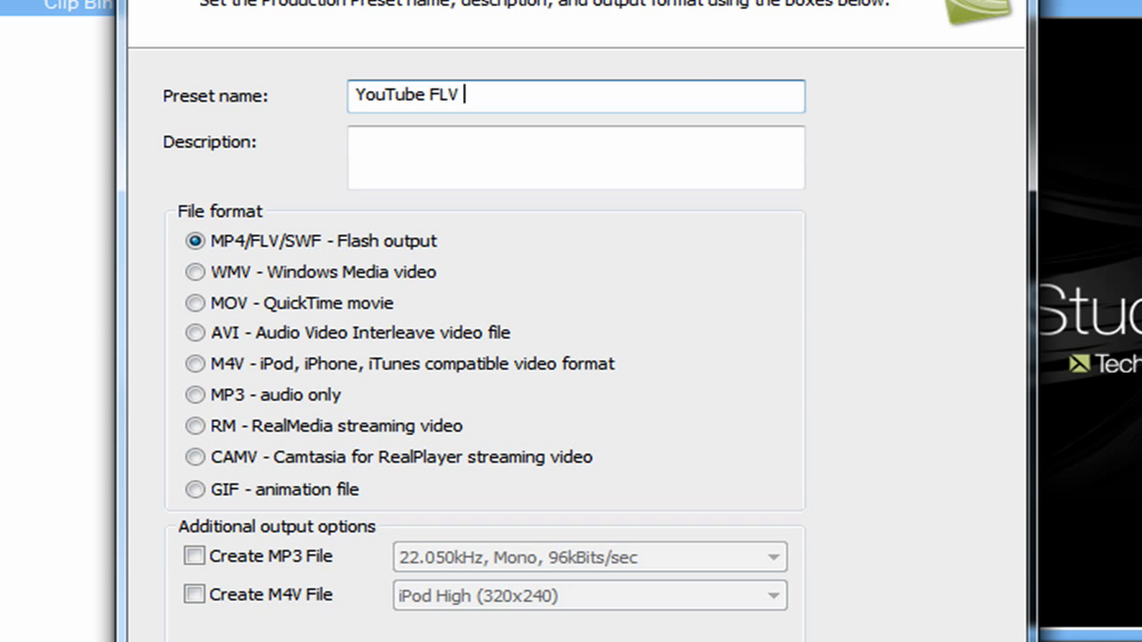
type("HD")
left_click(592, 134)
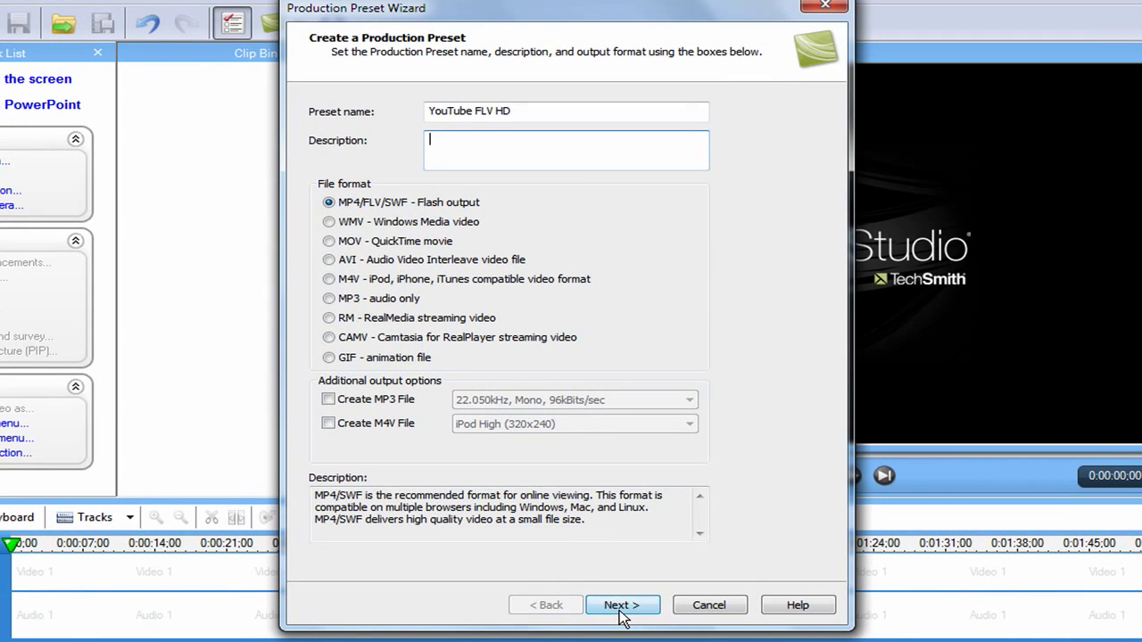
left_click(622, 605)
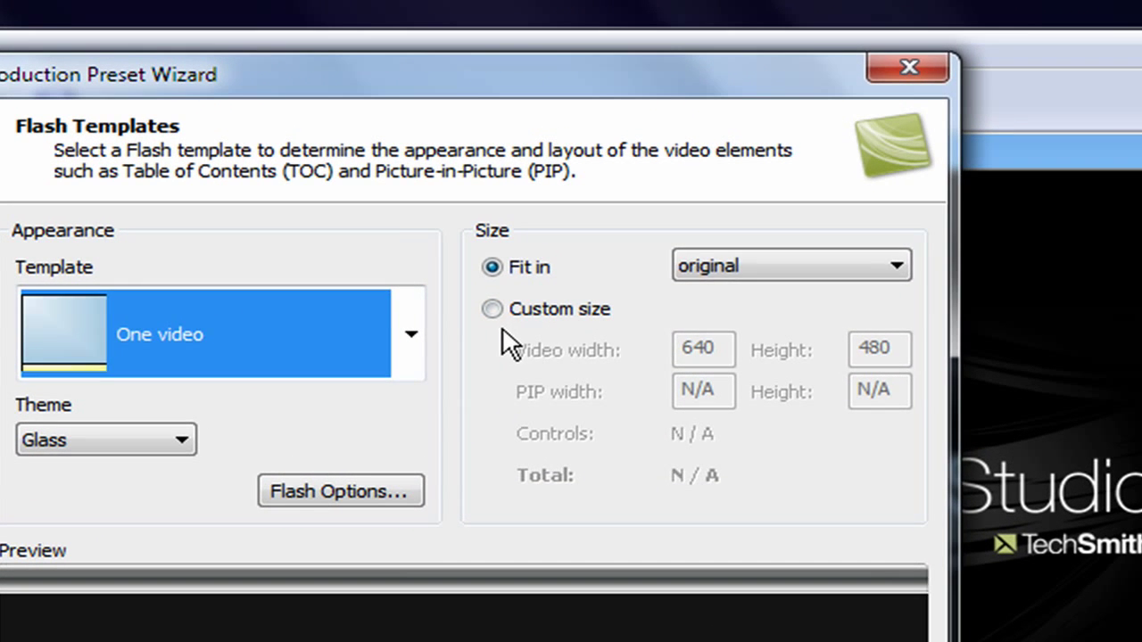
Give the preset a custom 1280 × 720 video size and bring up its Flash Options.
left_click(613, 146)
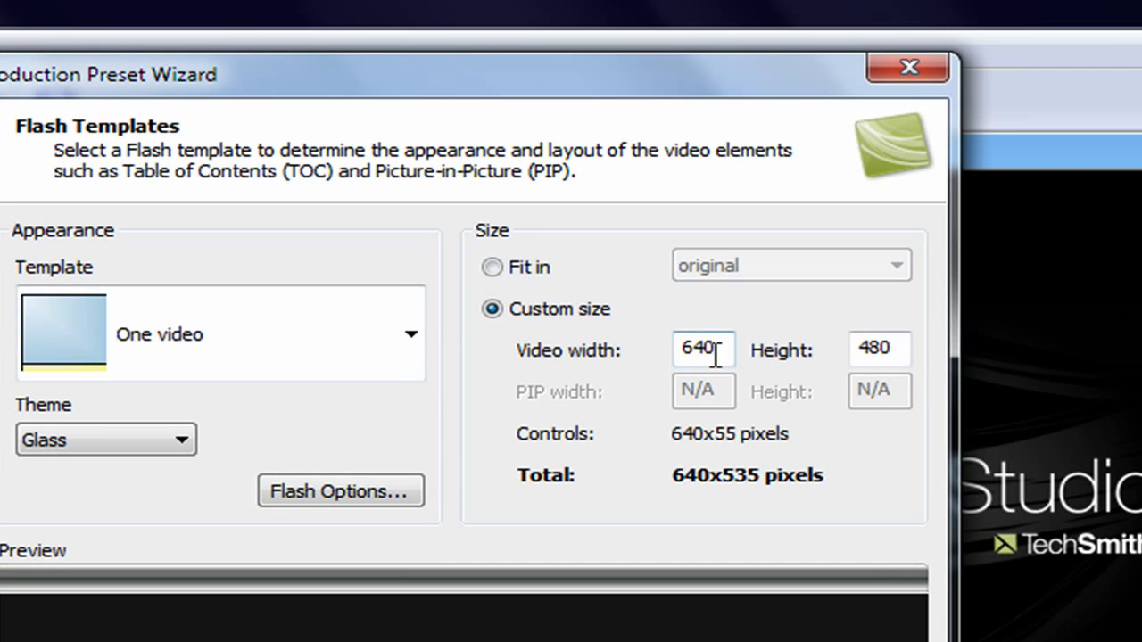
left_click_drag(718, 350, 606, 351)
key("BackSpace")
type("1280")
key("Tab")
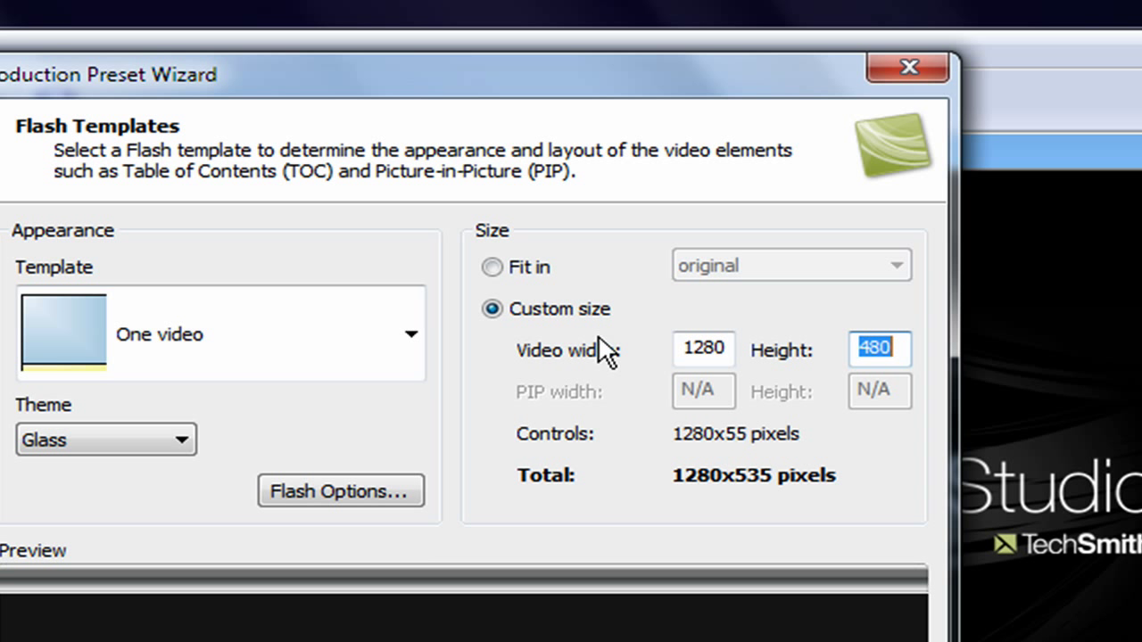
type("720")
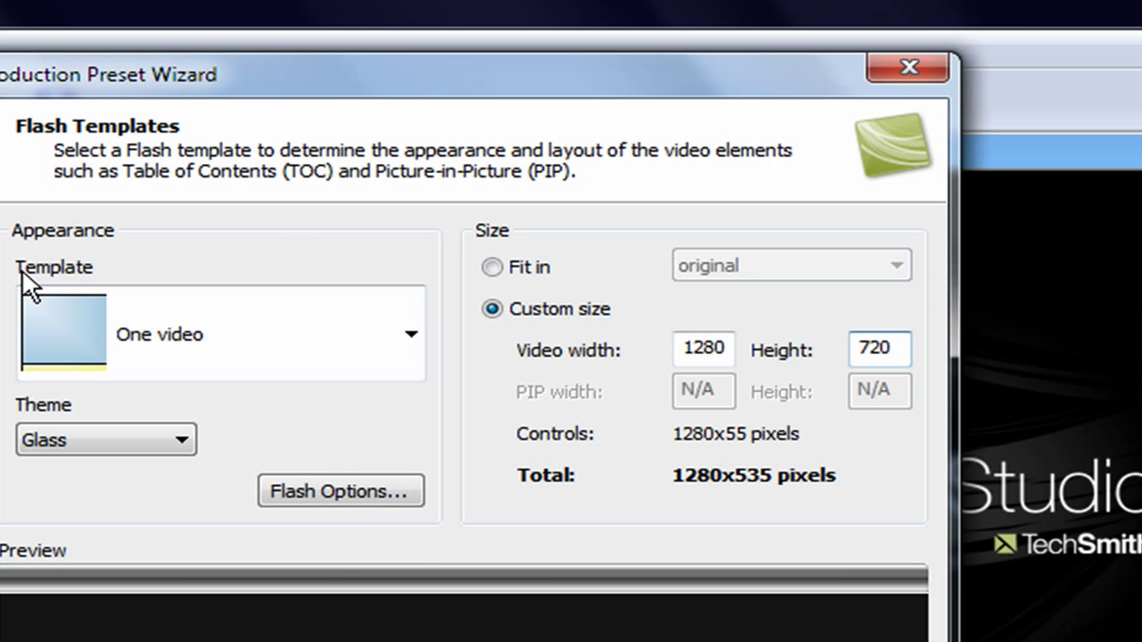
left_click(331, 491)
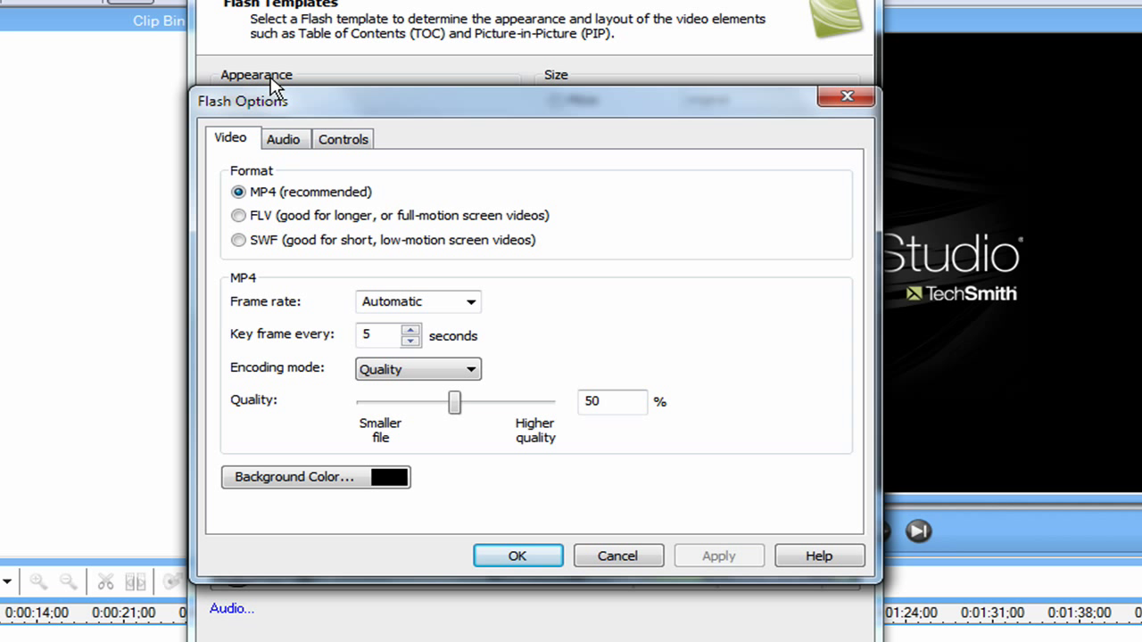
Set Flash video to FLV format, a key frame every 30 seconds, and Quality encoding at 100%.
left_click(261, 217)
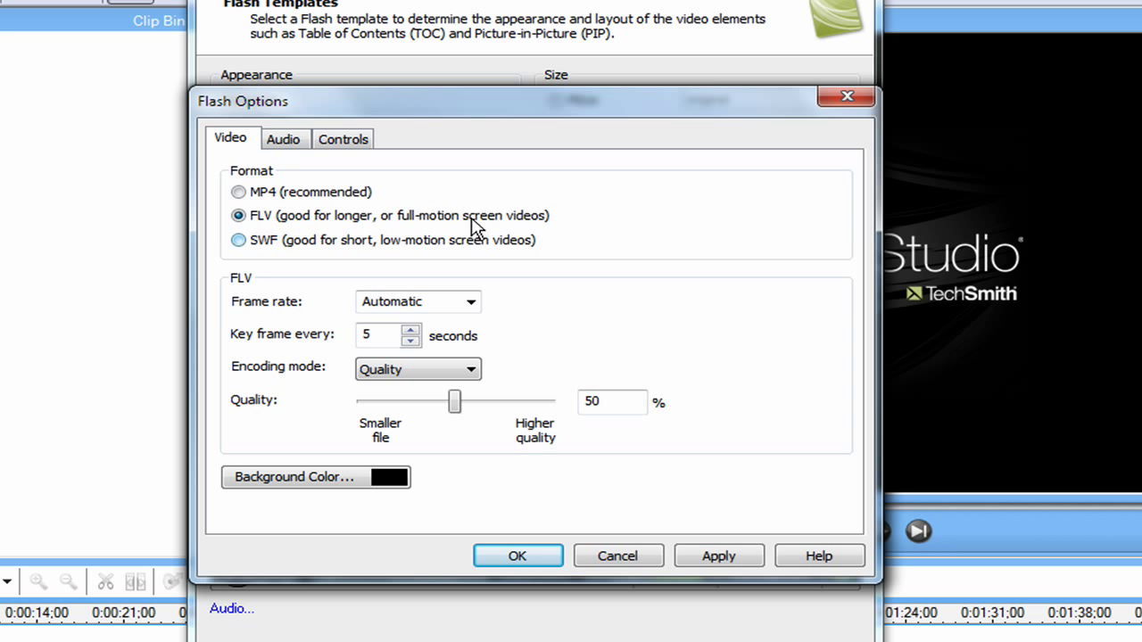
left_click(466, 303)
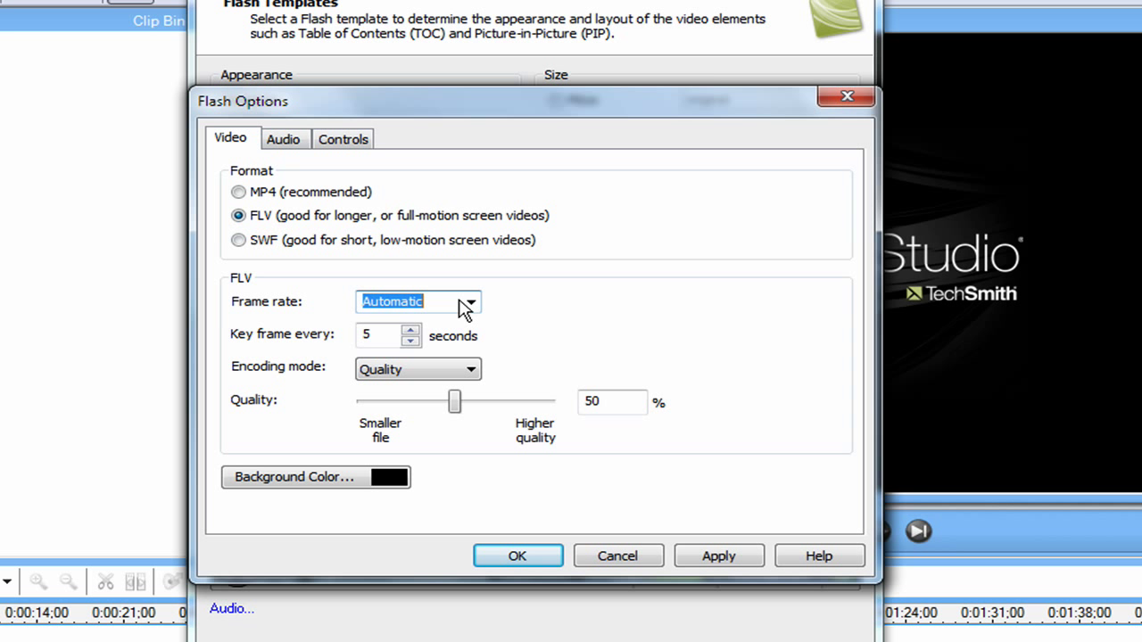
left_click(468, 305)
left_click(468, 438)
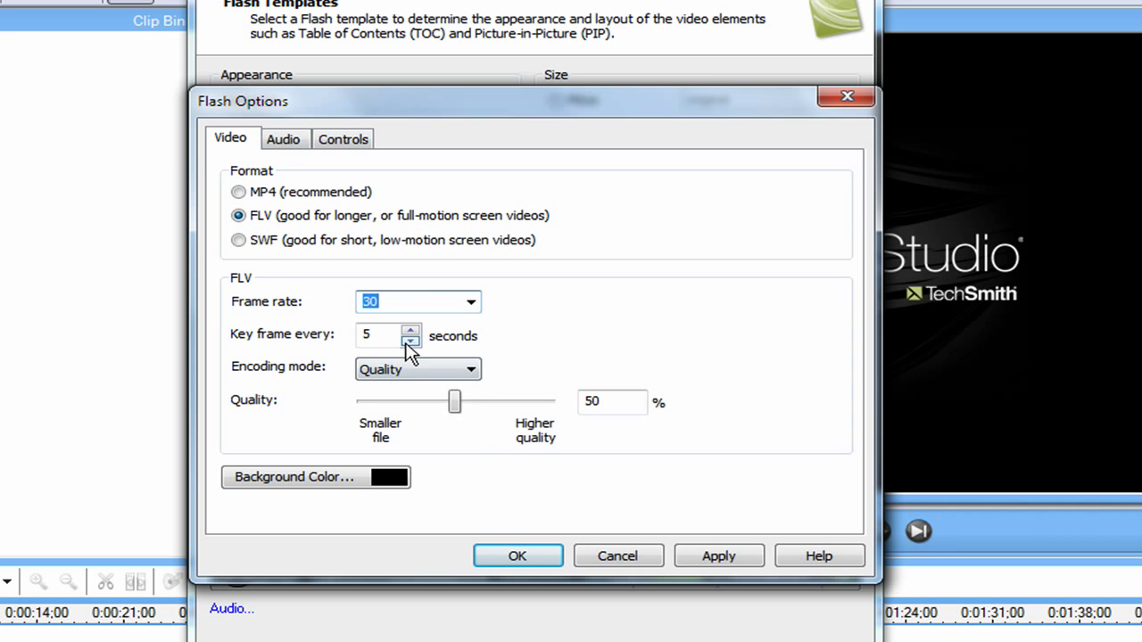
left_click(402, 336)
key("BackSpace")
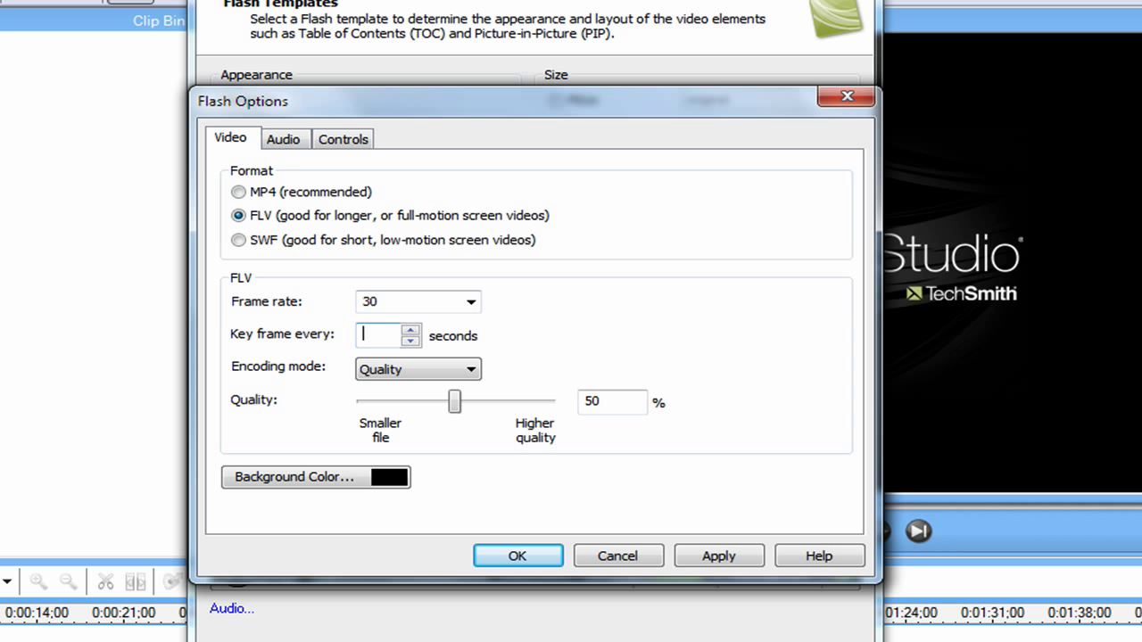
type("30")
left_click(366, 382)
left_click(367, 390)
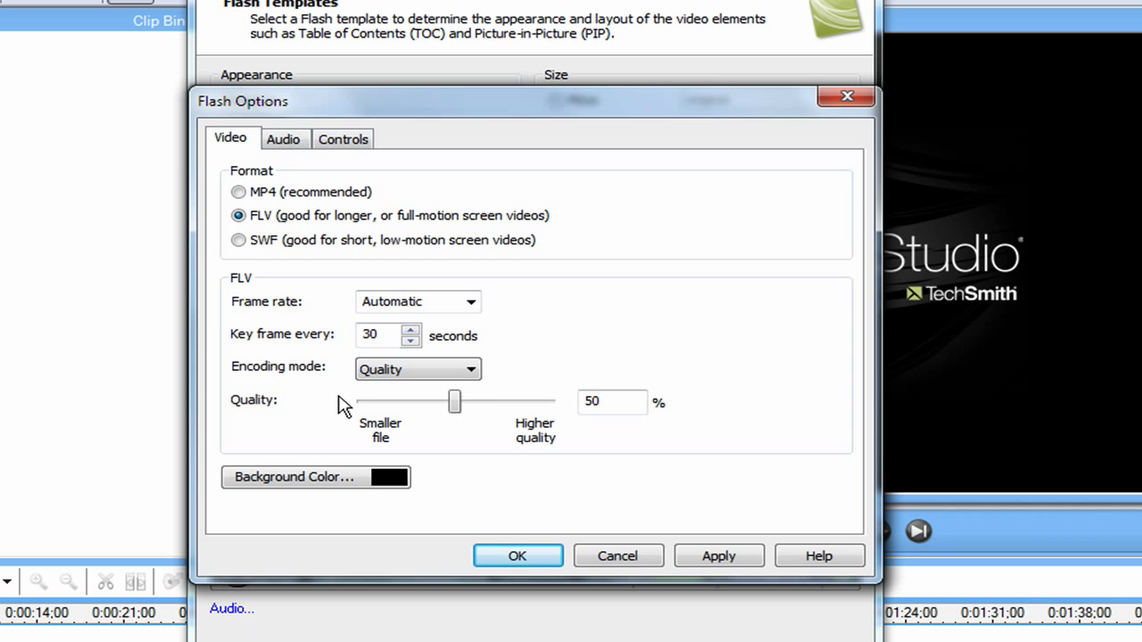
left_click_drag(454, 401, 566, 396)
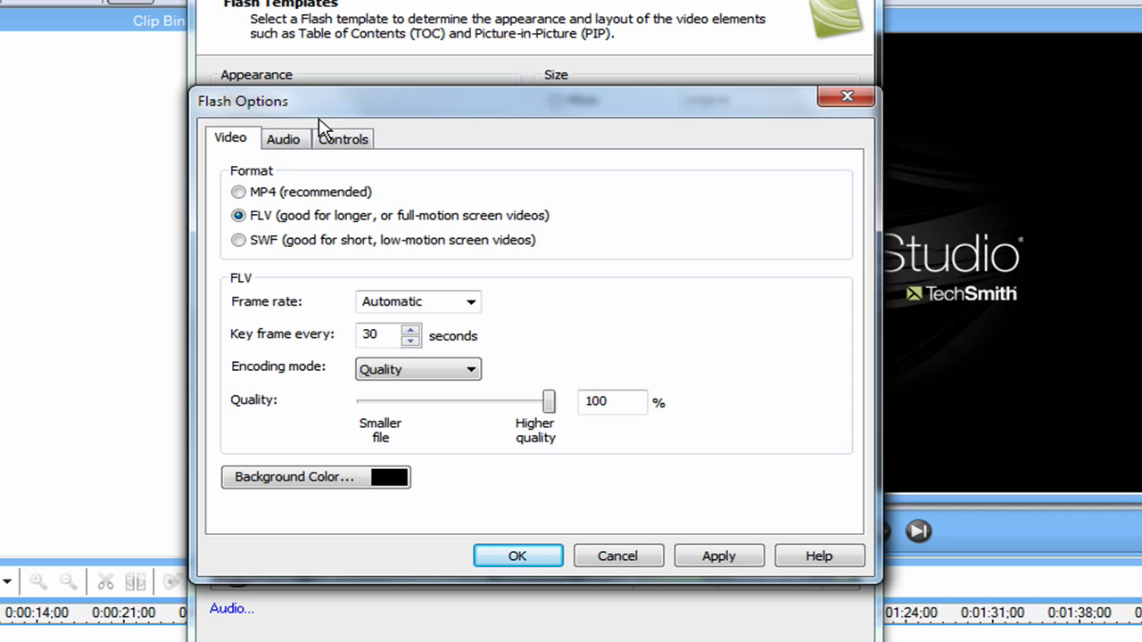
Set Flash audio to MP3 at 44.100kHz Stereo 192kBits/sec, apply, and confirm the options.
left_click(296, 143)
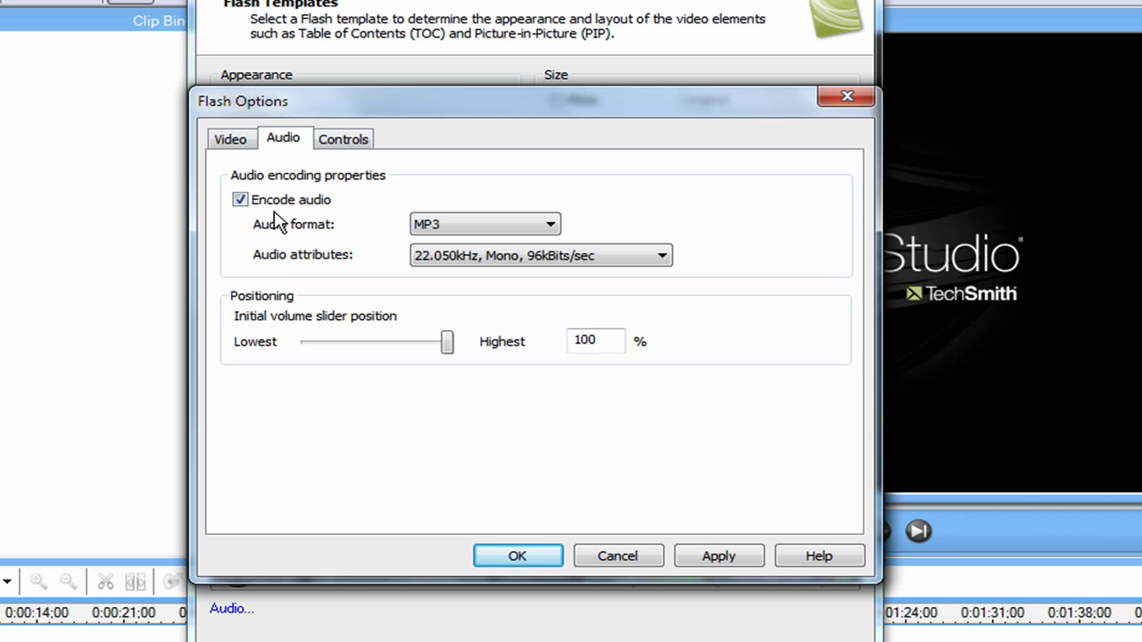
left_click(454, 230)
left_click(455, 259)
left_click(455, 259)
left_click(423, 261)
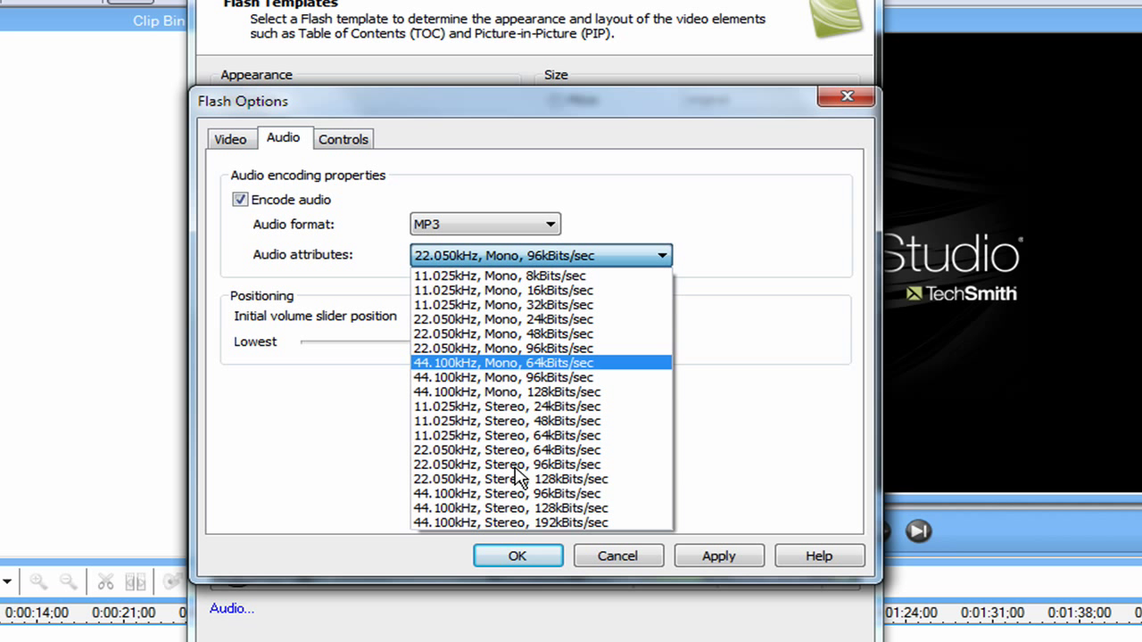
left_click(532, 523)
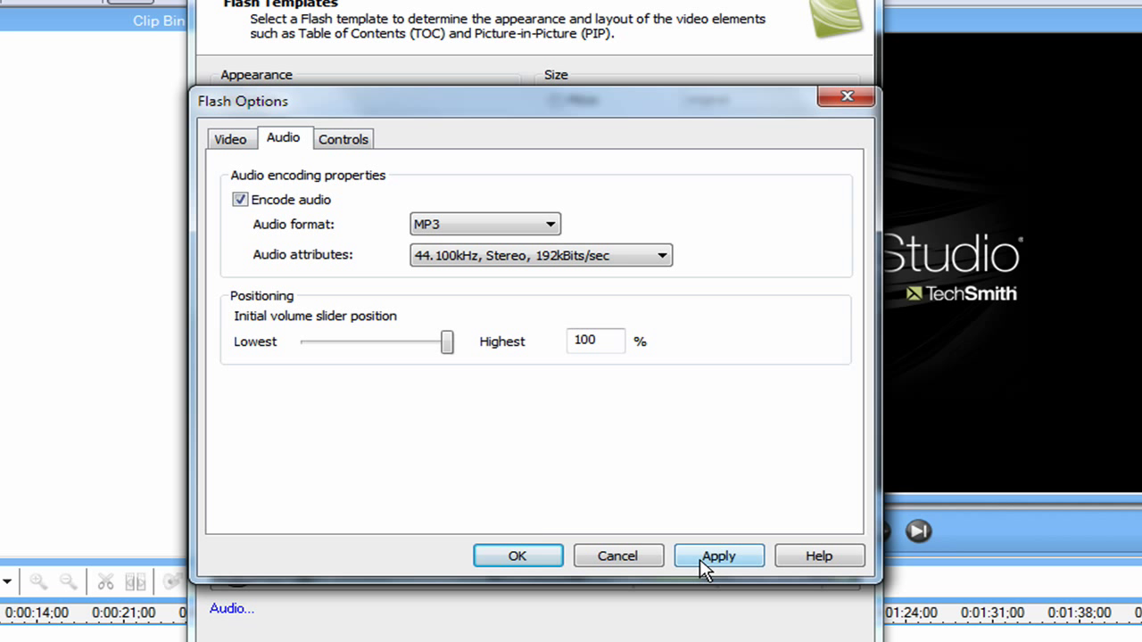
left_click(704, 569)
left_click(521, 557)
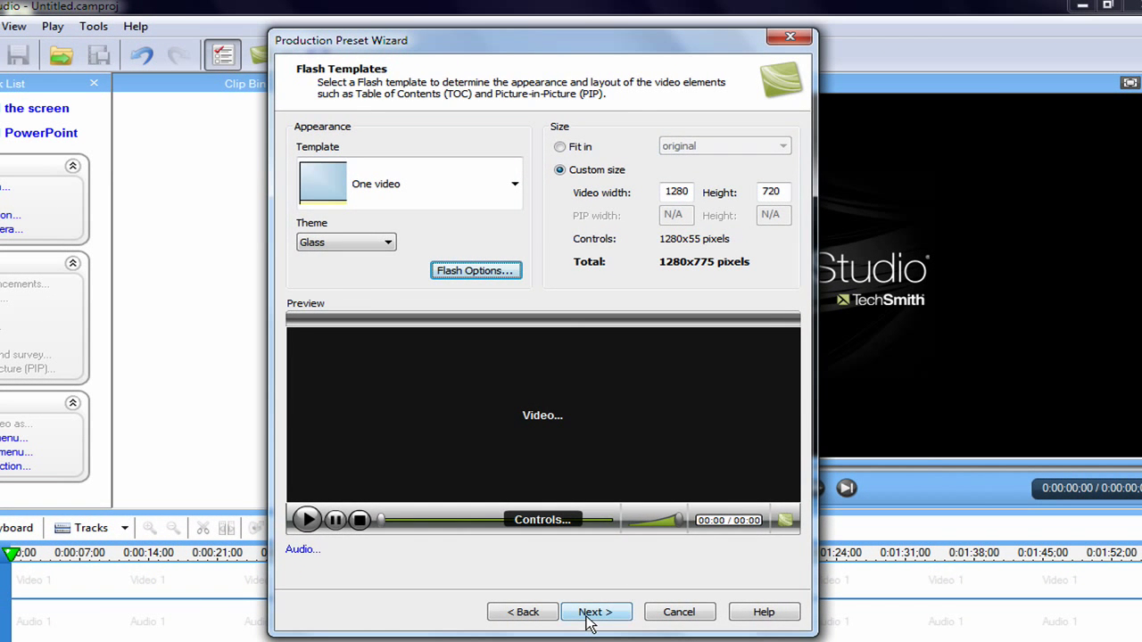
Finish the YouTube FLV HD preset and close the preset manager and Batch Production windows.
left_click(588, 616)
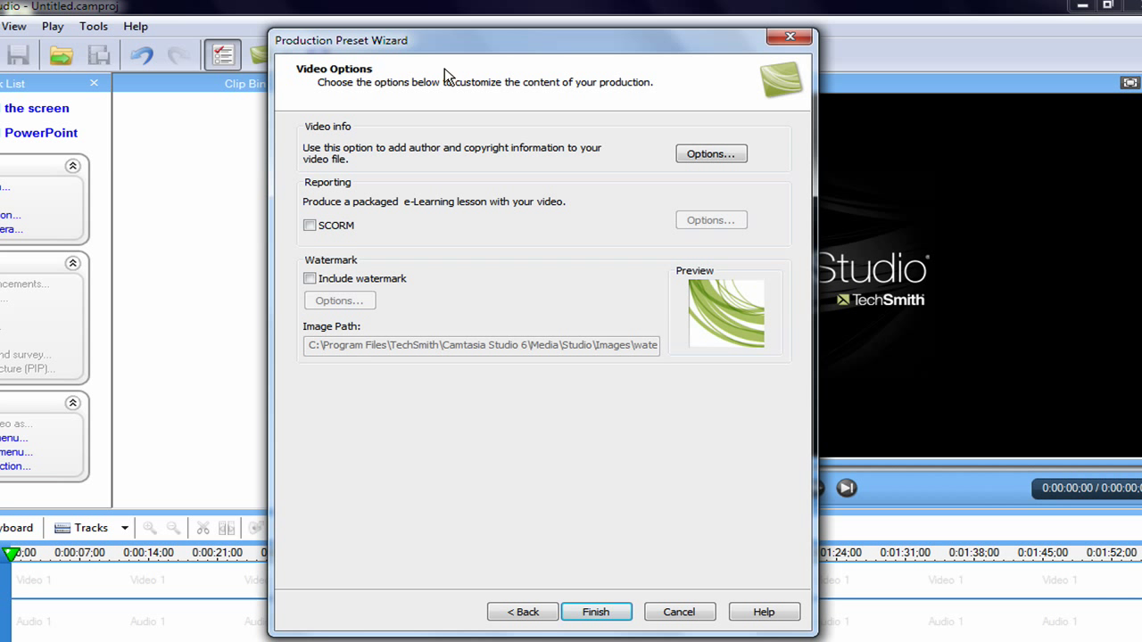
left_click(621, 614)
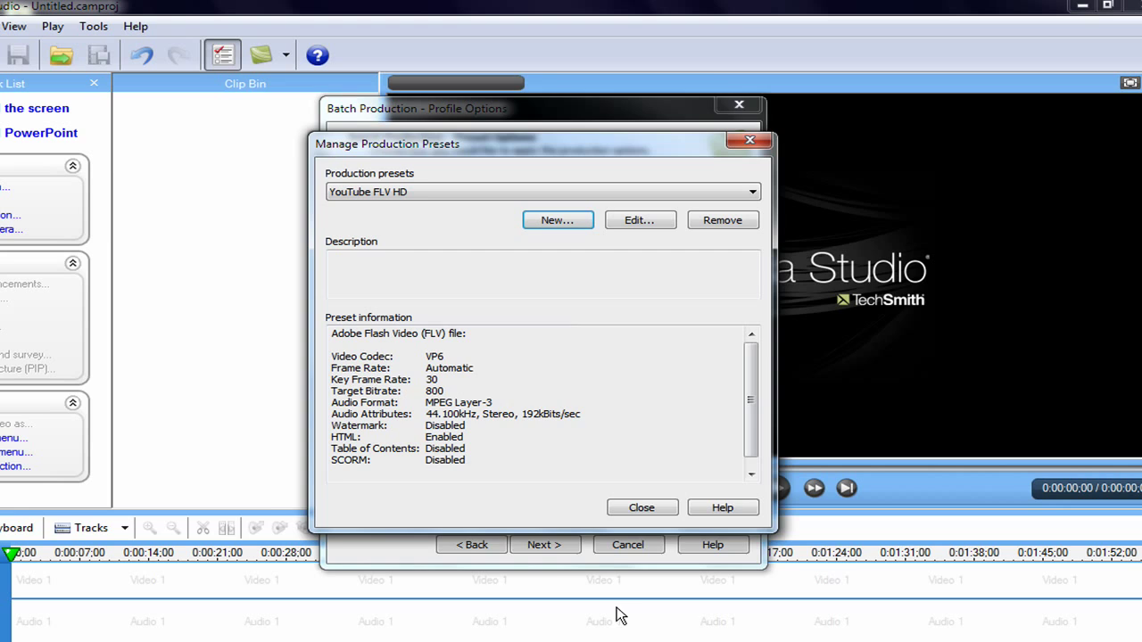
left_click(641, 507)
left_click(647, 545)
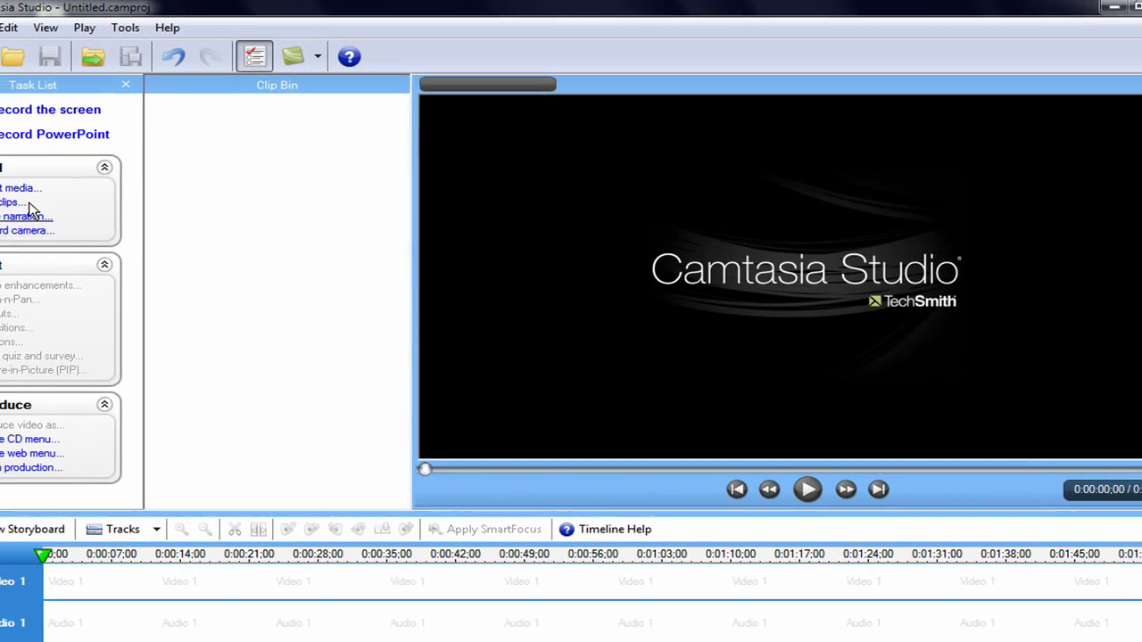
Import the INTRO video and add the clip to the timeline.
left_click(79, 193)
double_click(339, 143)
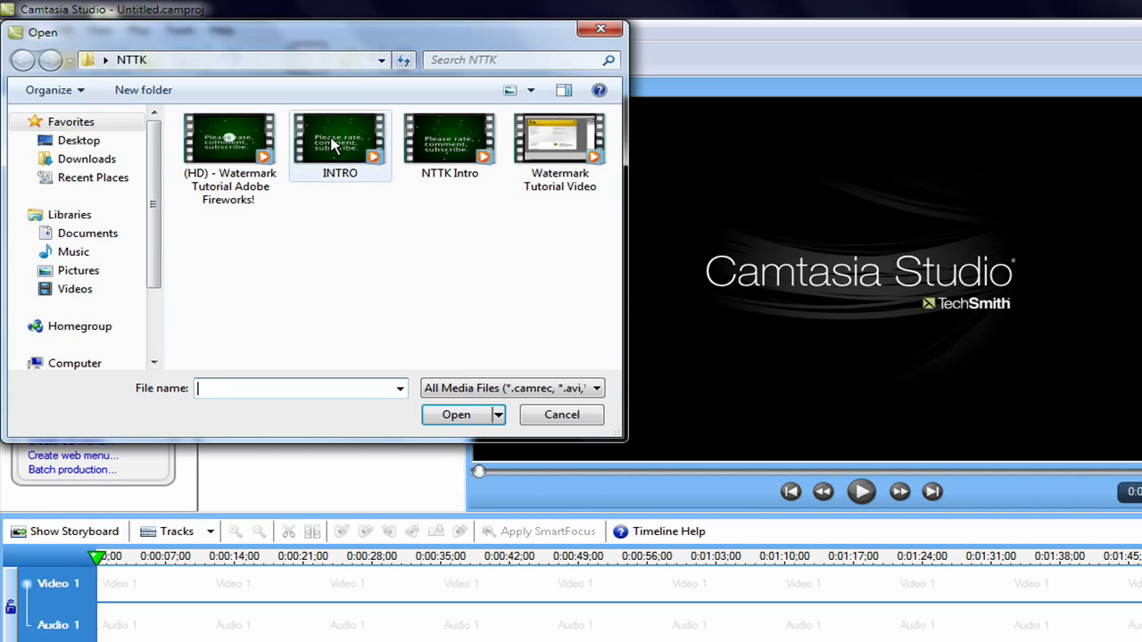
right_click(224, 186)
left_click(245, 192)
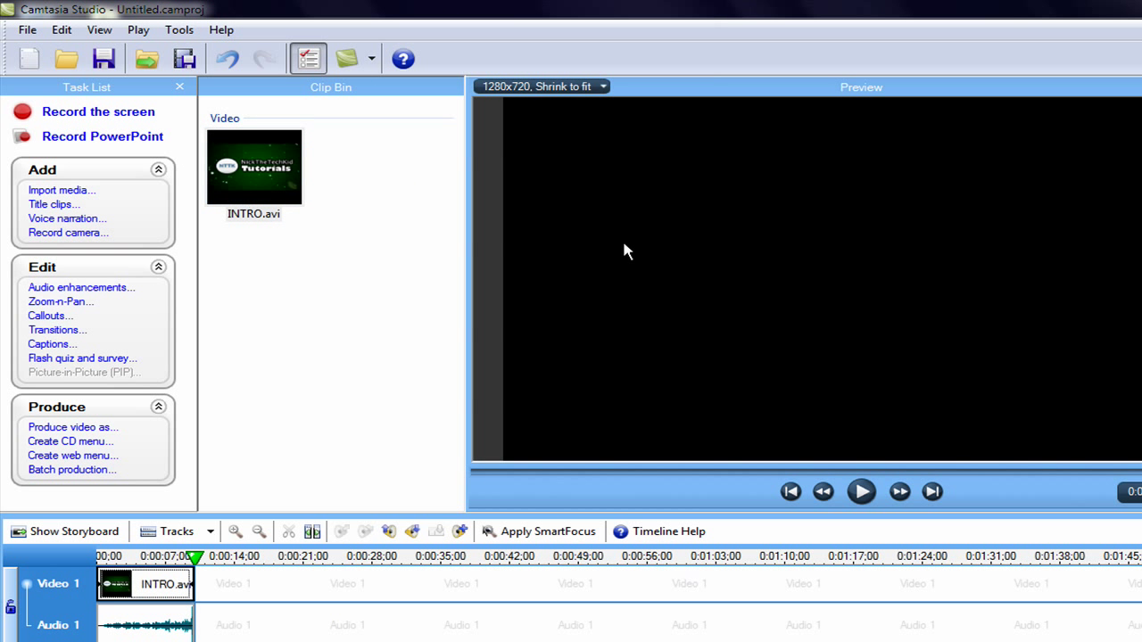
Set the project editing dimensions to the YouTube FLV HD preset (1280×720).
left_click(559, 90)
left_click(551, 153)
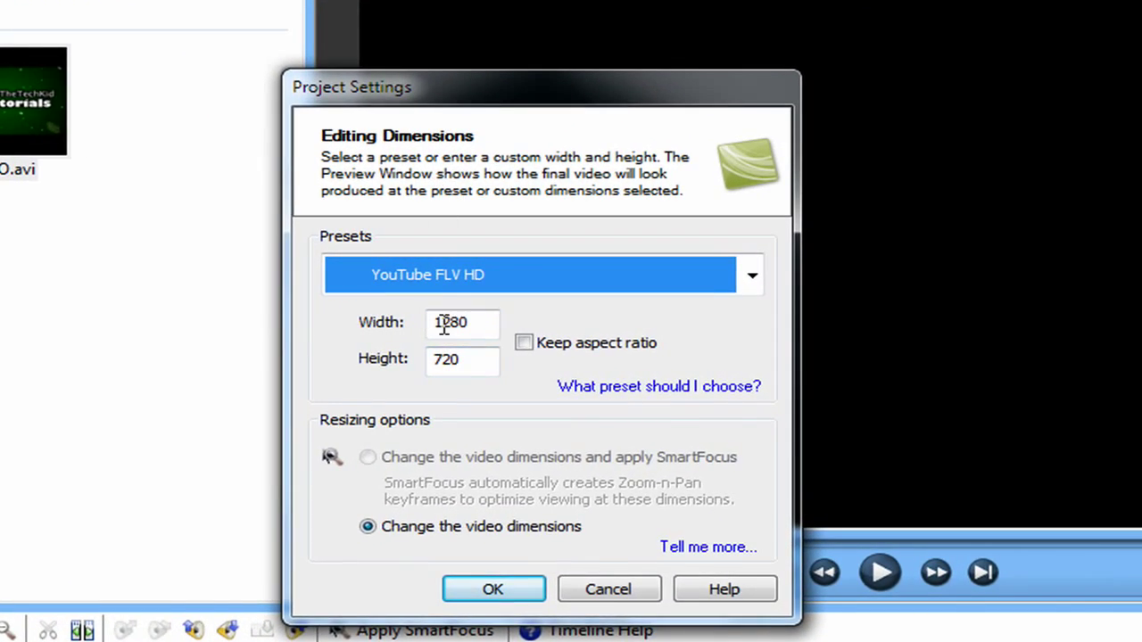
left_click(447, 274)
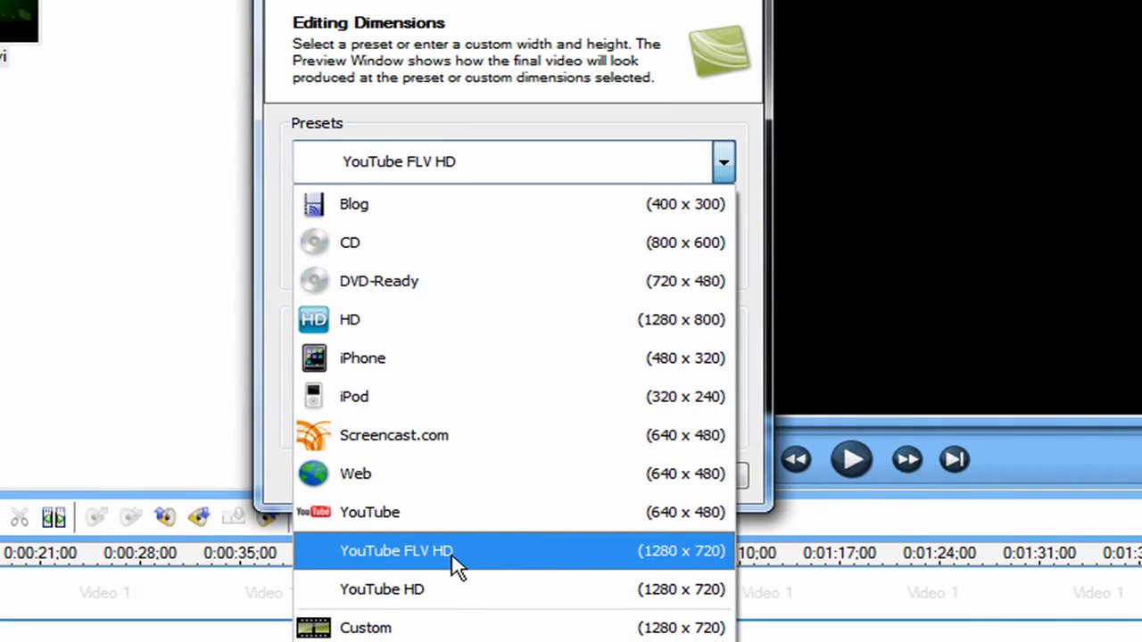
left_click(454, 557)
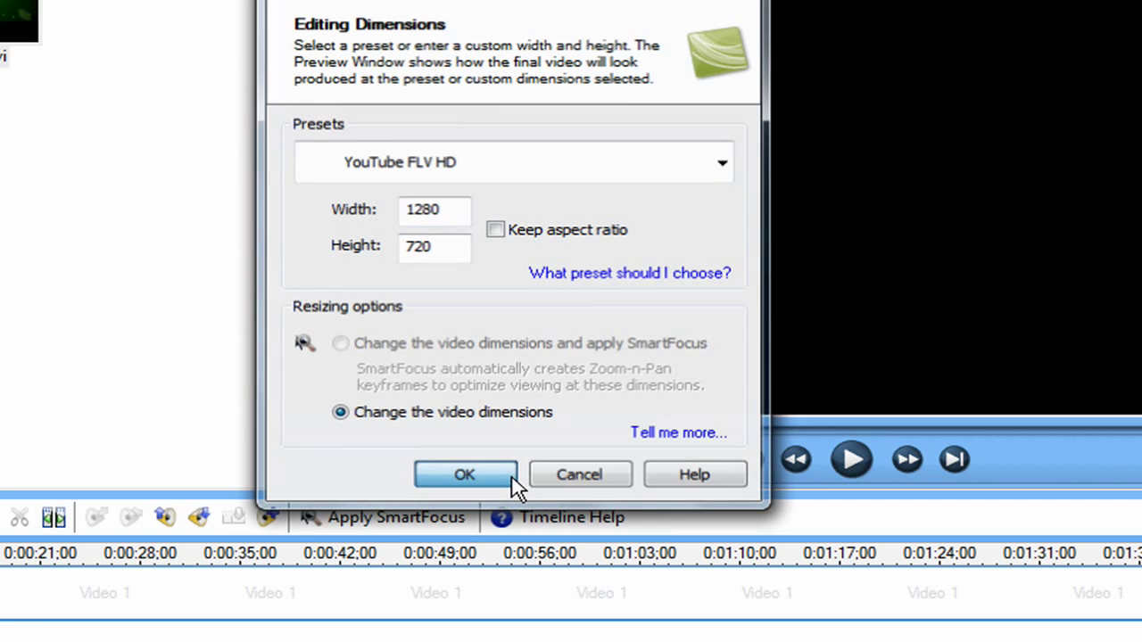
left_click(512, 479)
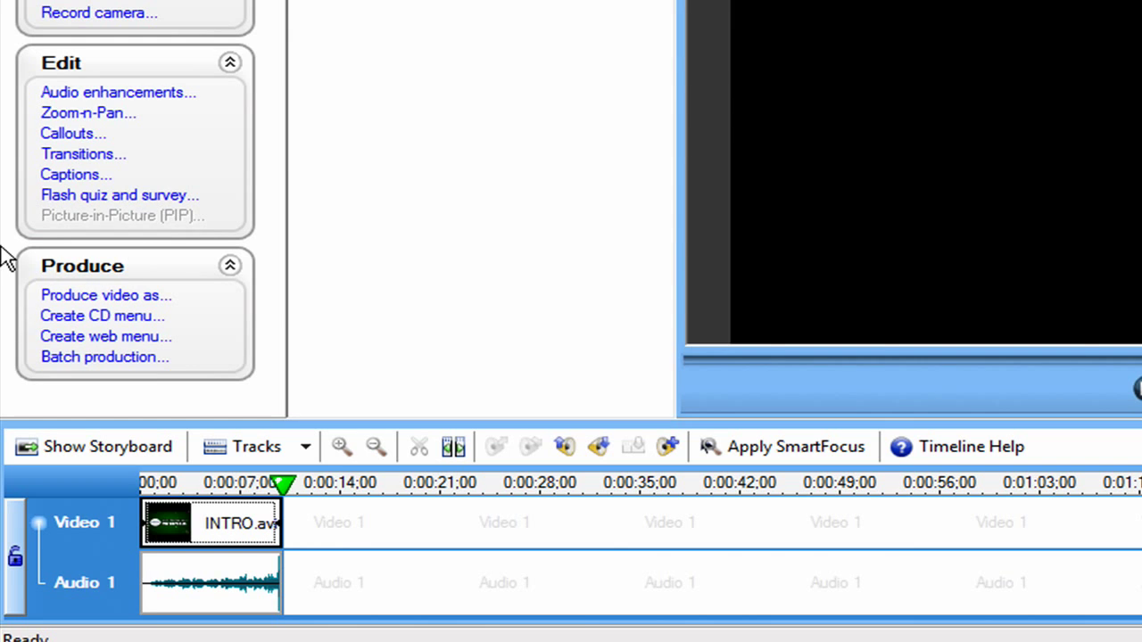
Start producing the video with the YouTube FLV HD production preset.
left_click(116, 300)
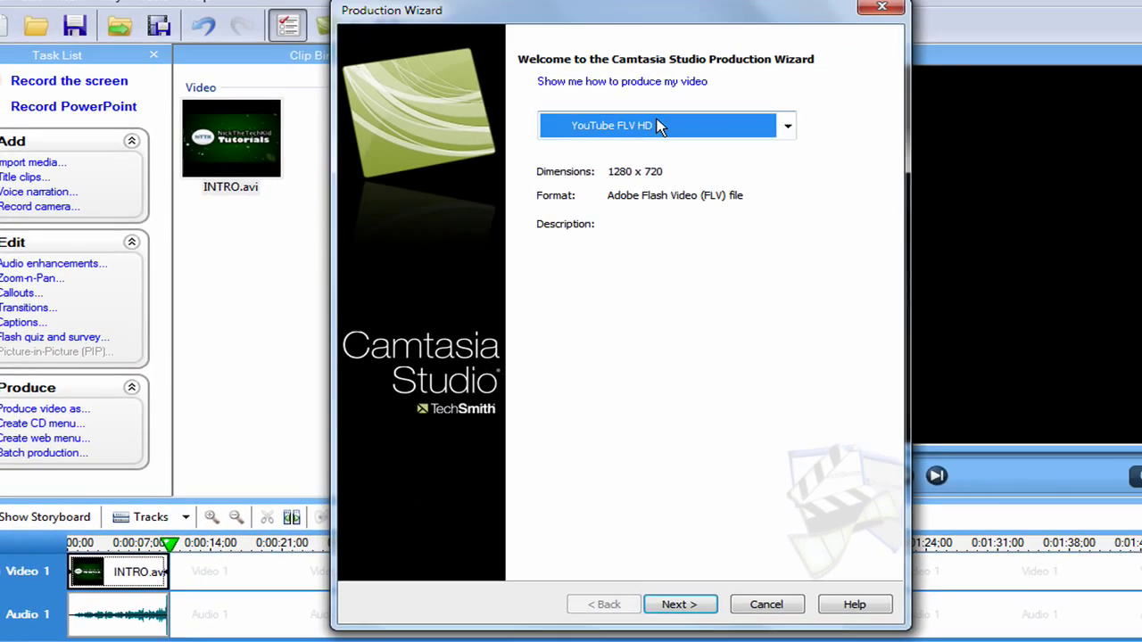
left_click(659, 127)
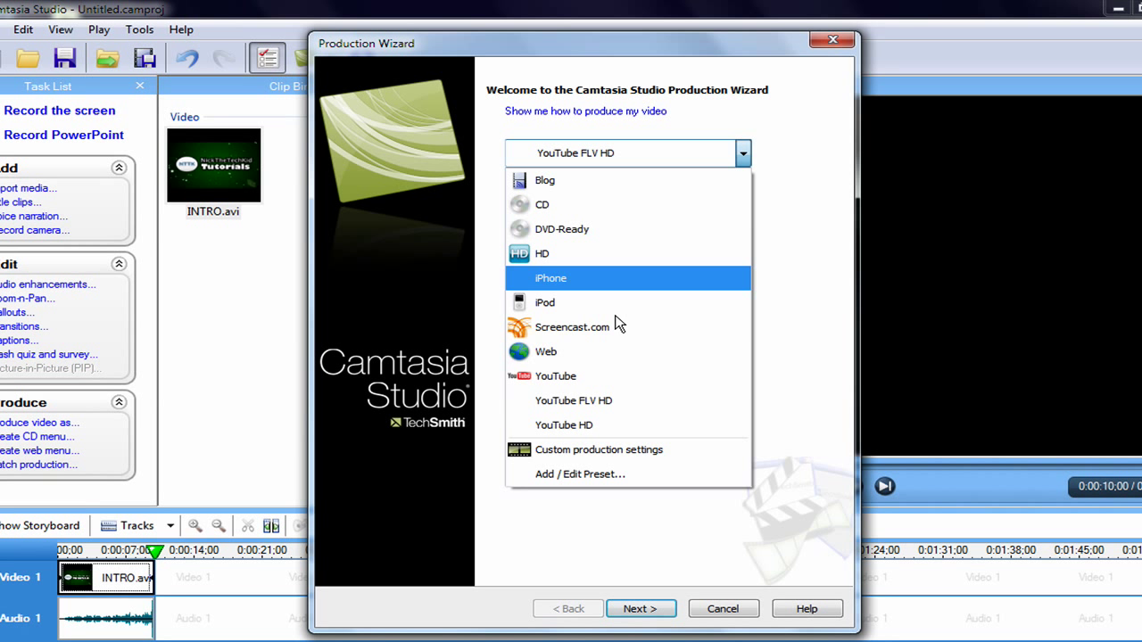
left_click(644, 358)
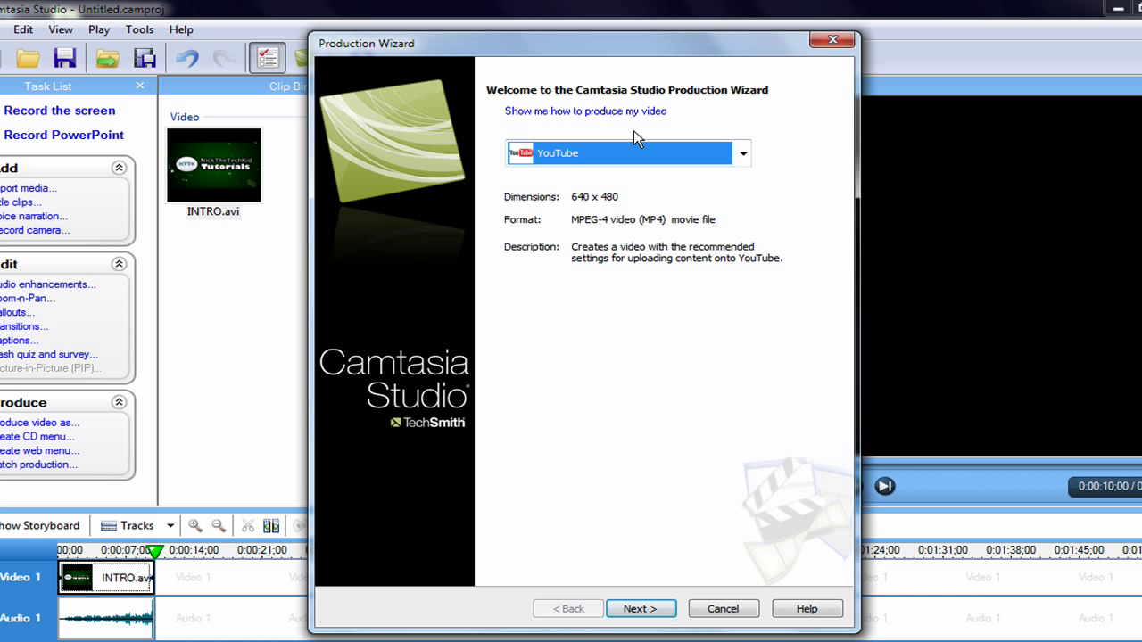
key("Down")
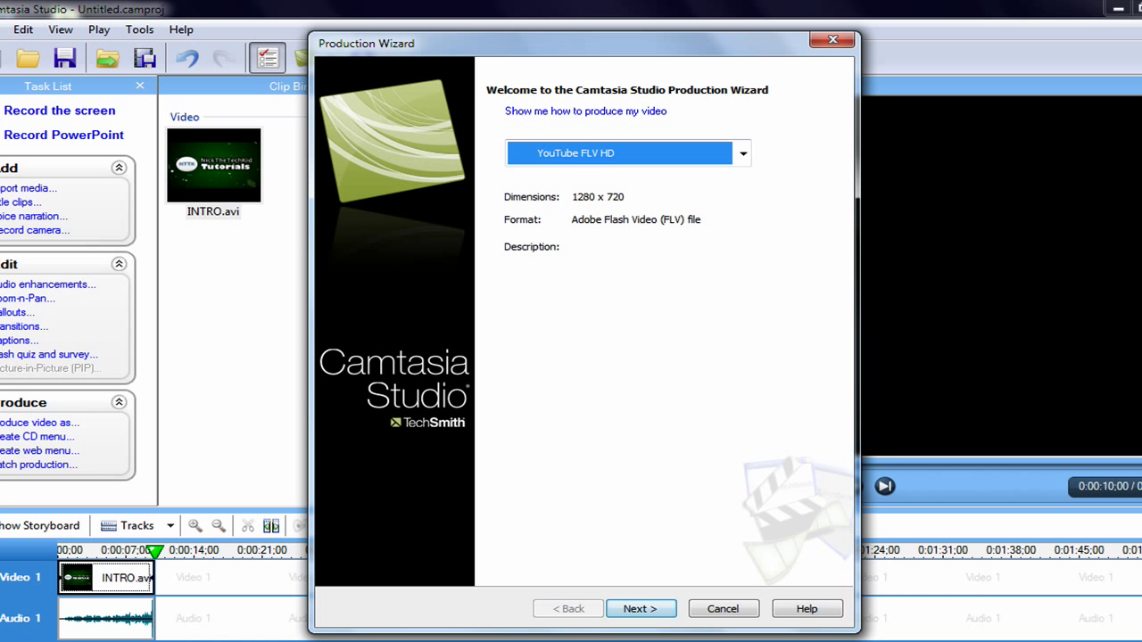
Name the production 'test', turn off sub-folder organization, and begin rendering.
left_click(642, 610)
type("test")
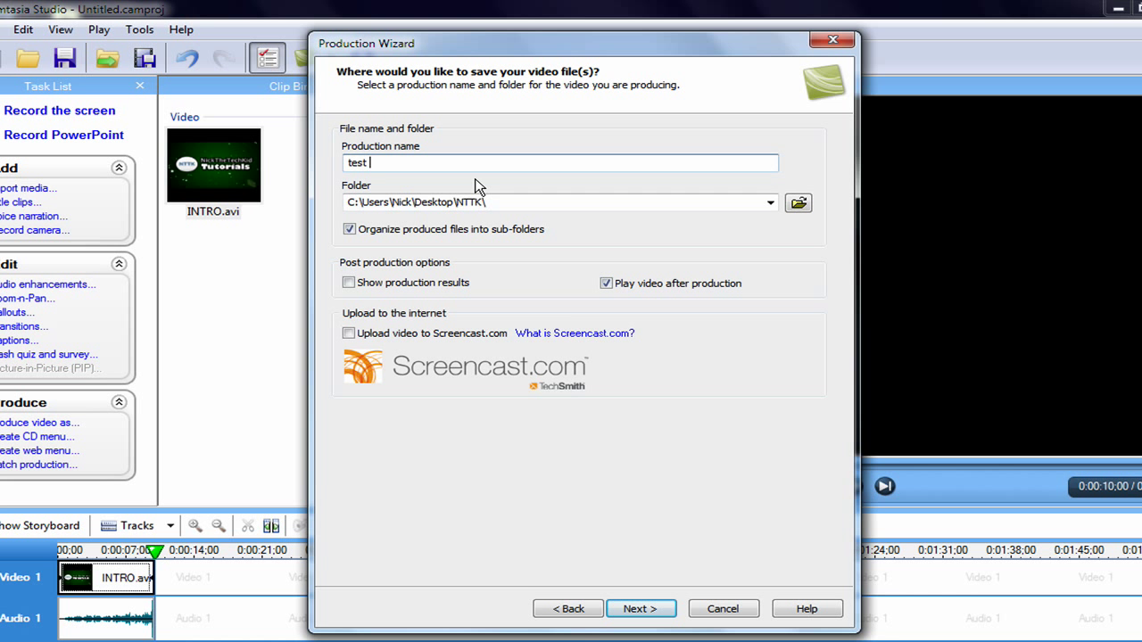
left_click(349, 230)
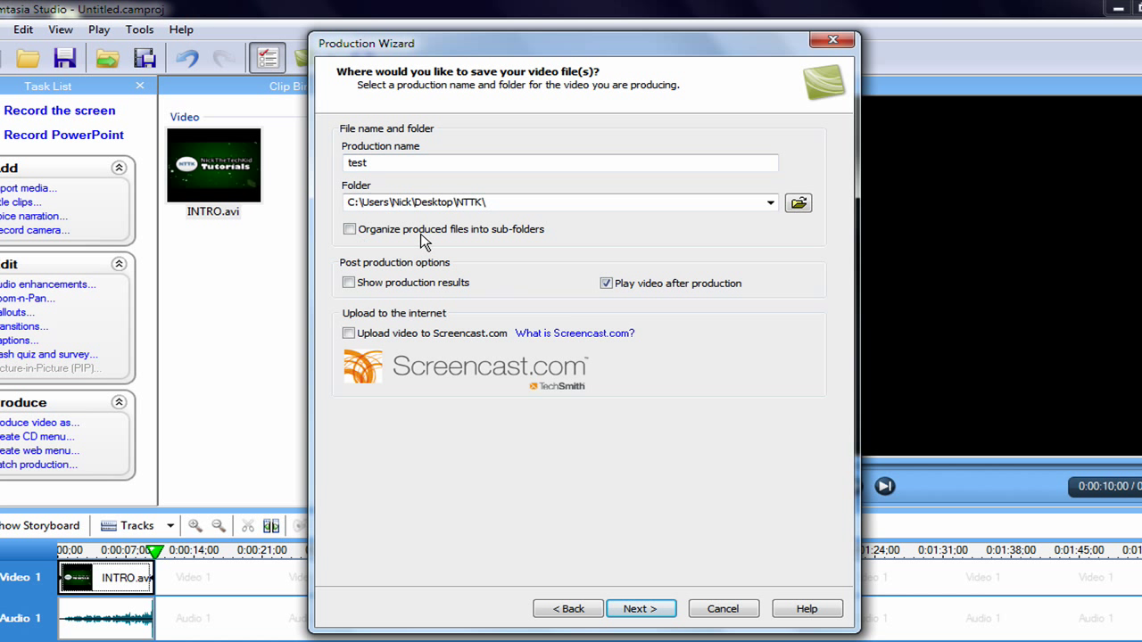
left_click(644, 609)
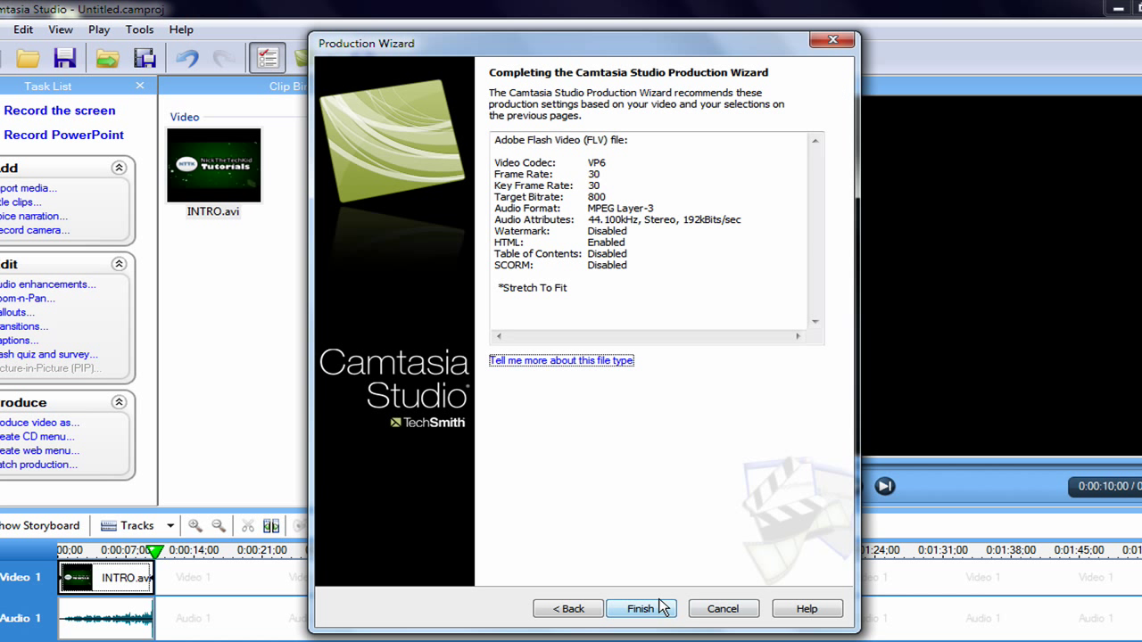
left_click(651, 609)
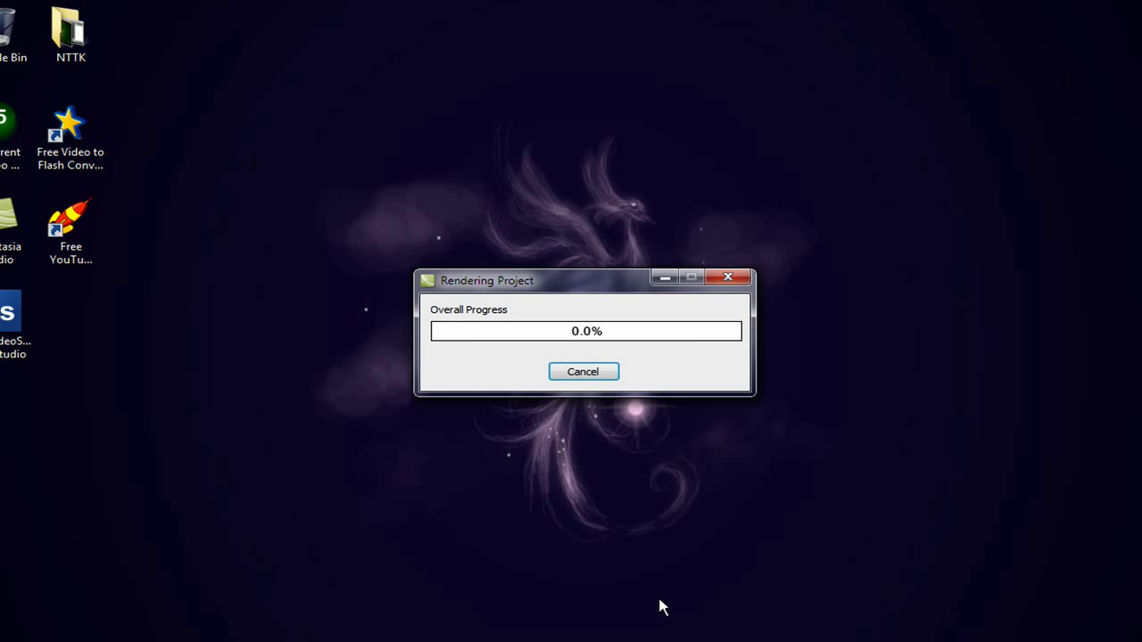
Cancel the 'test' render, confirm it, and exit the Production Wizard.
left_click(607, 373)
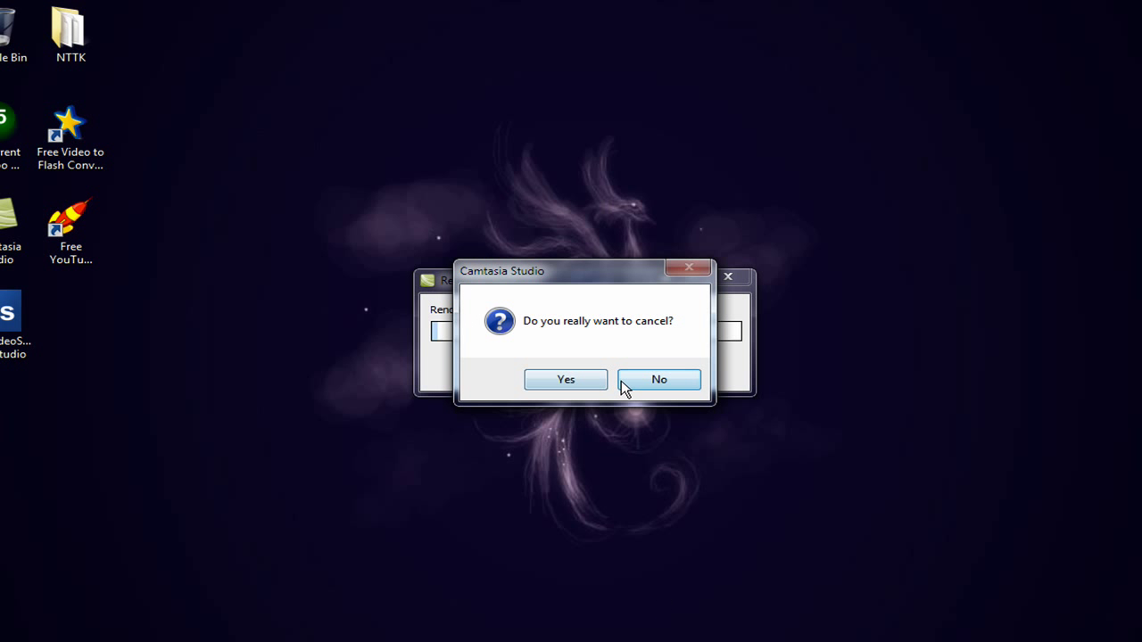
left_click(602, 381)
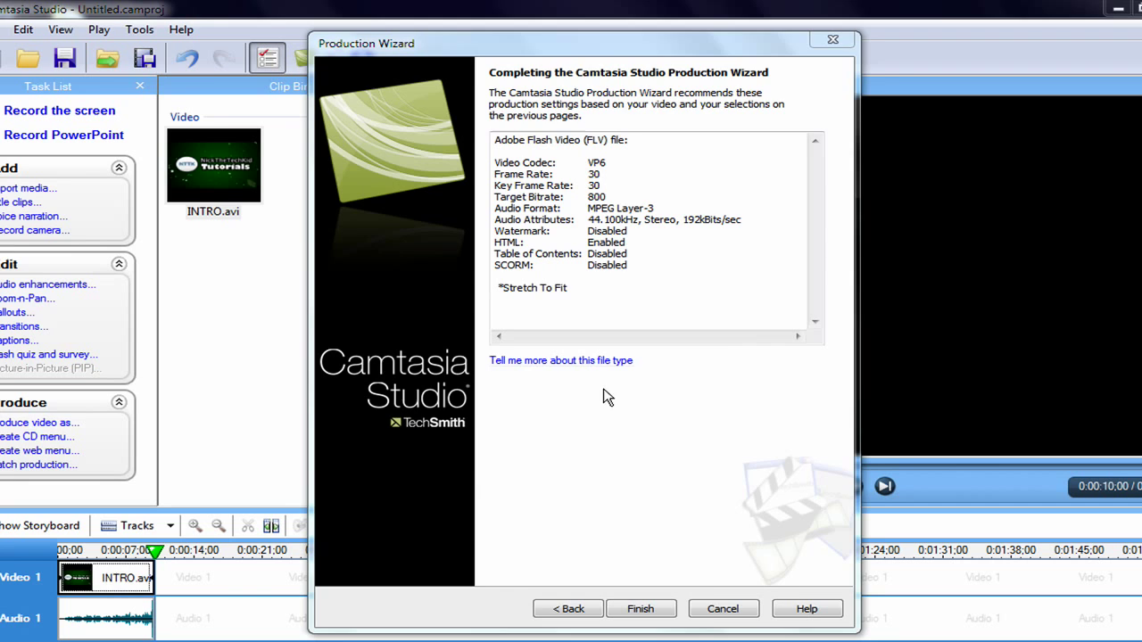
left_click(719, 608)
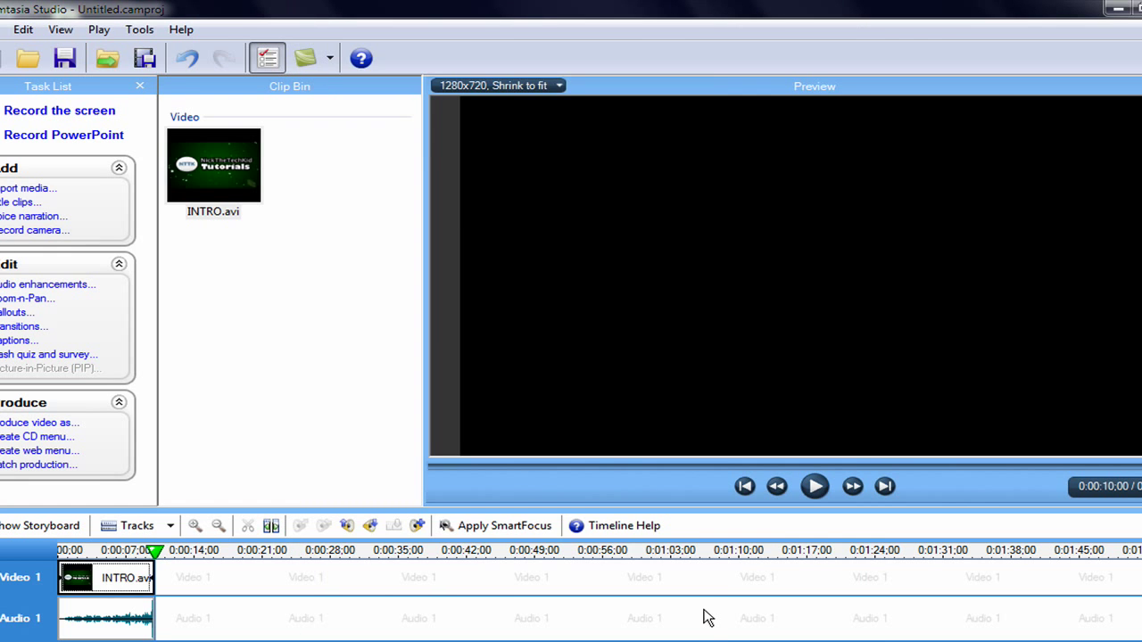